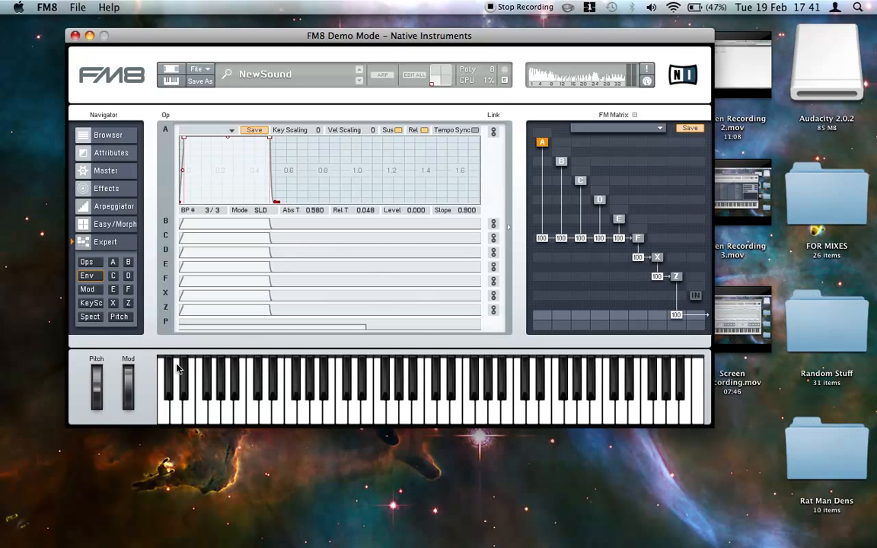
- Audition the current patch with a couple of notes, and start a new blank sound
{"action": "key", "text": "z"}
{"action": "key", "text": "c"}
{"action": "left_click", "coordinate": [202, 69]}
{"action": "left_click", "coordinate": [207, 71]}
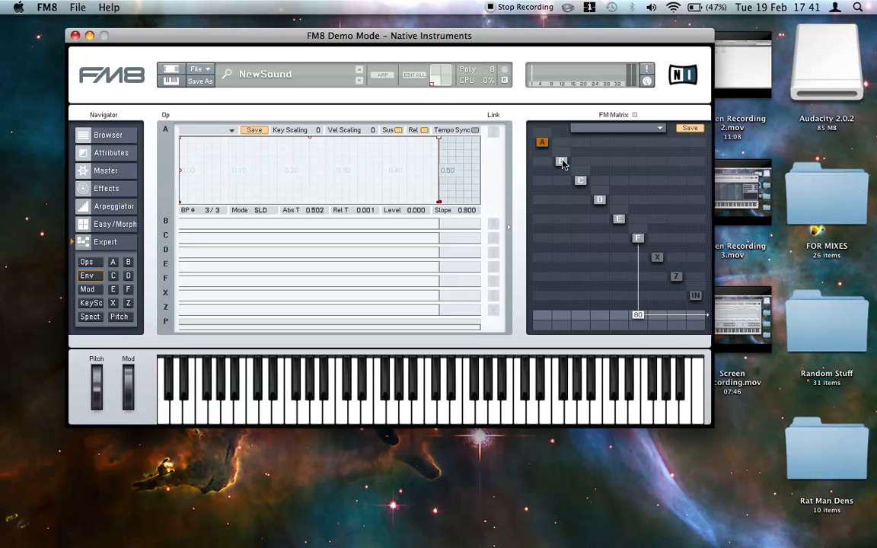
- Set operator F's ratio to 8.0000 and the ratios of operators A to E to 0.2500
{"action": "left_click", "coordinate": [92, 264]}
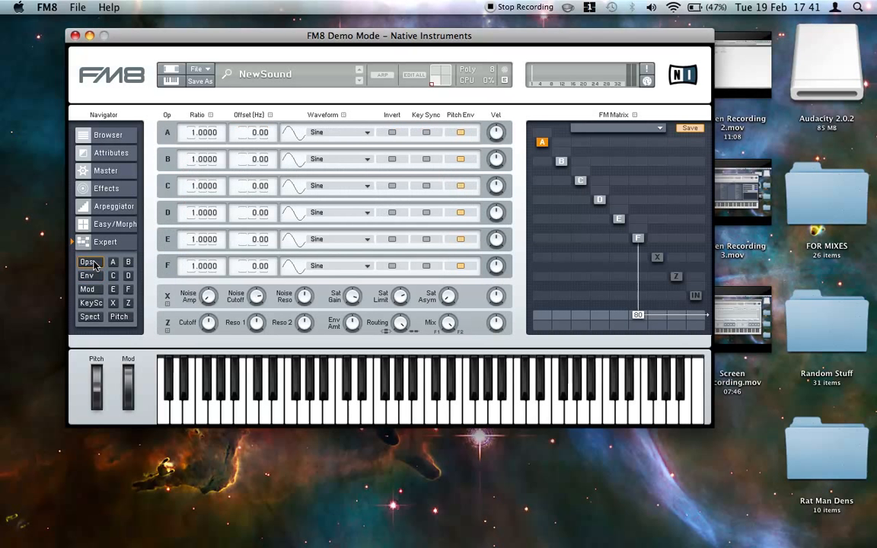
{"action": "mouse_move", "coordinate": [188, 268]}
{"action": "left_mouse_down"}
{"action": "mouse_move", "coordinate": [182, 259]}
{"action": "mouse_move", "coordinate": [200, 327]}
{"action": "mouse_move", "coordinate": [200, 222]}
{"action": "mouse_move", "coordinate": [200, 263]}
{"action": "left_mouse_up"}
{"action": "left_click_drag", "start_coordinate": [200, 189], "coordinate": [198, 241]}
{"action": "left_click_drag", "start_coordinate": [204, 159], "coordinate": [204, 212]}
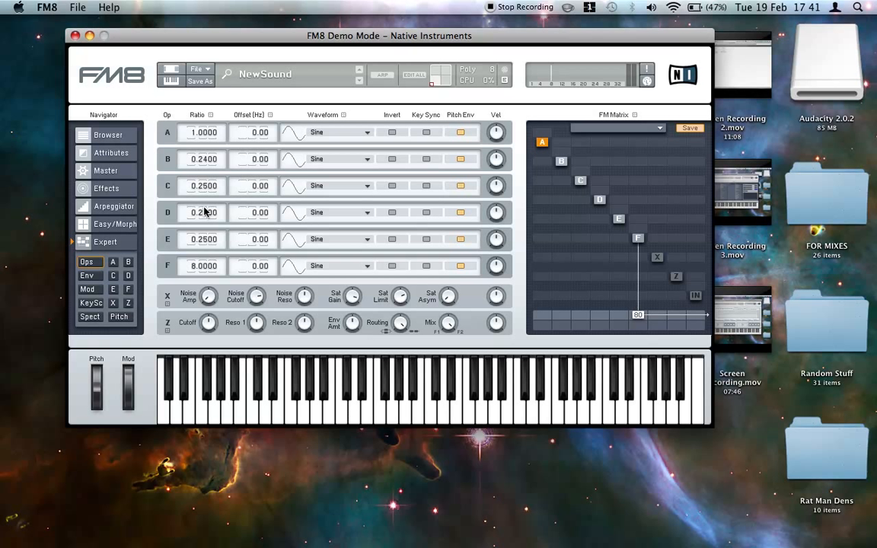
{"action": "left_click_drag", "start_coordinate": [202, 131], "coordinate": [201, 182]}
- Route operators A, B, C, D and E into operator F at 100 each in the FM matrix
{"action": "left_click_drag", "start_coordinate": [539, 240], "coordinate": [540, 148]}
{"action": "left_click_drag", "start_coordinate": [556, 243], "coordinate": [555, 169]}
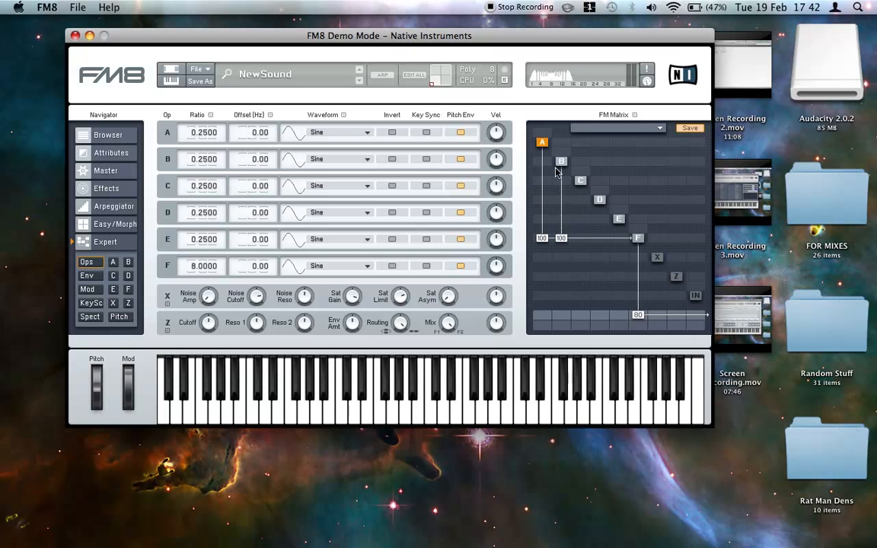
{"action": "left_click_drag", "start_coordinate": [581, 230], "coordinate": [581, 175]}
{"action": "left_click_drag", "start_coordinate": [601, 244], "coordinate": [597, 124]}
{"action": "left_click_drag", "start_coordinate": [620, 241], "coordinate": [623, 107]}
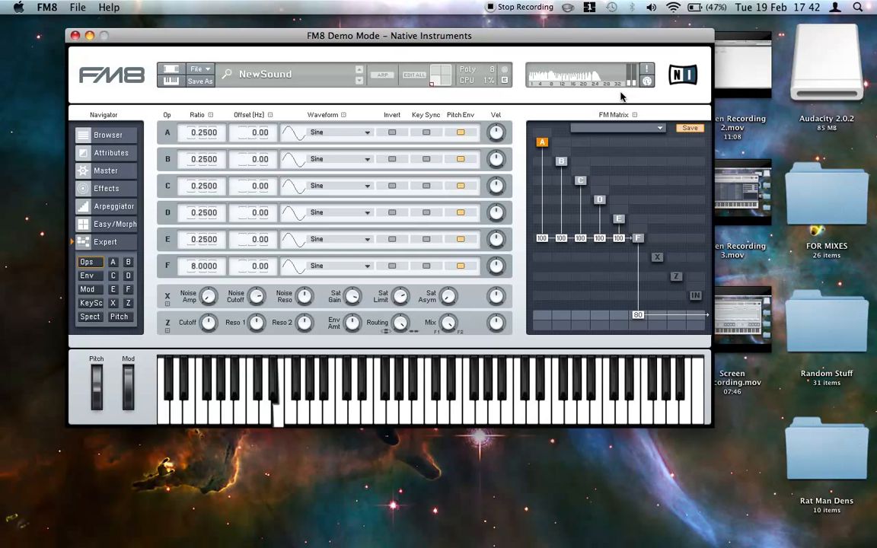
- Set the master output volume to 76
{"action": "left_click", "coordinate": [108, 171]}
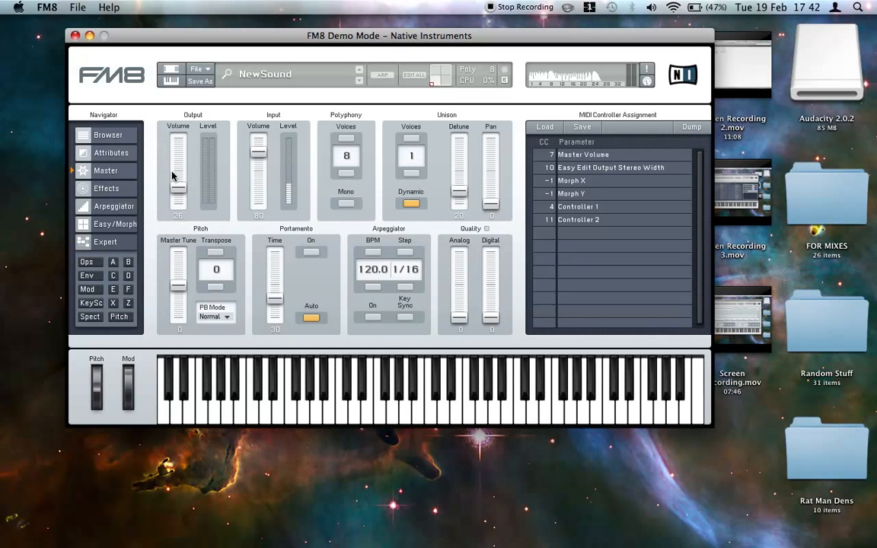
{"action": "left_click_drag", "start_coordinate": [176, 134], "coordinate": [176, 164]}
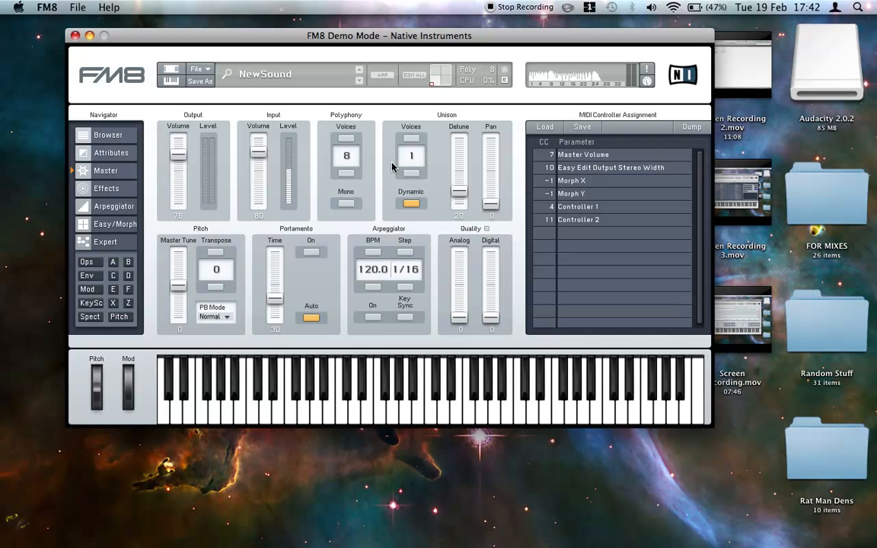
- Route operator F through X and Z to the output at 100, and remove F's direct output
{"action": "left_click", "coordinate": [89, 263]}
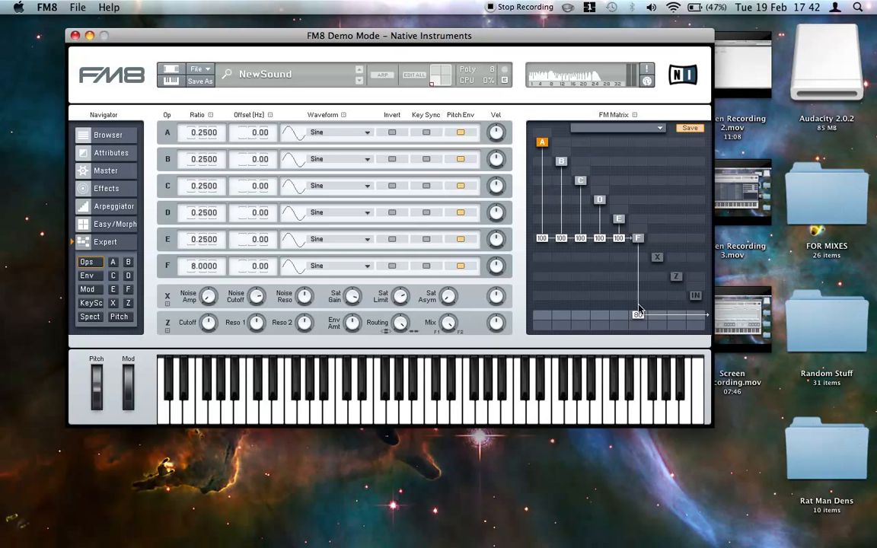
{"action": "left_click", "coordinate": [638, 257]}
{"action": "left_click", "coordinate": [657, 276]}
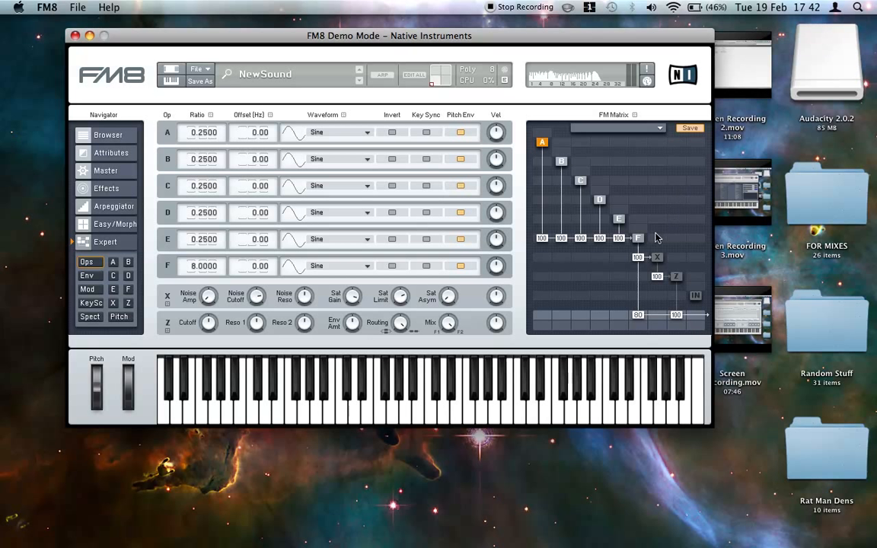
{"action": "double_click", "coordinate": [639, 313]}
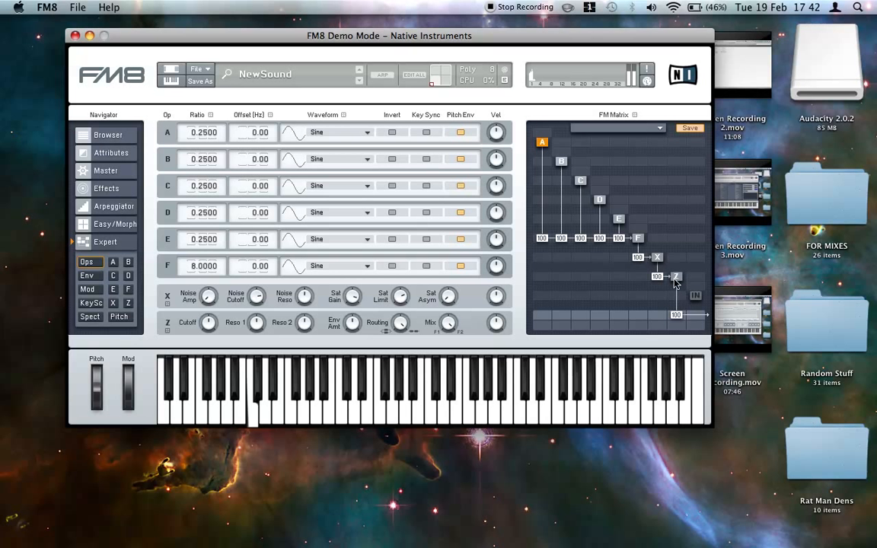
- Set both resonances and the spread of operator Z's filter to 0
{"action": "left_click", "coordinate": [128, 303]}
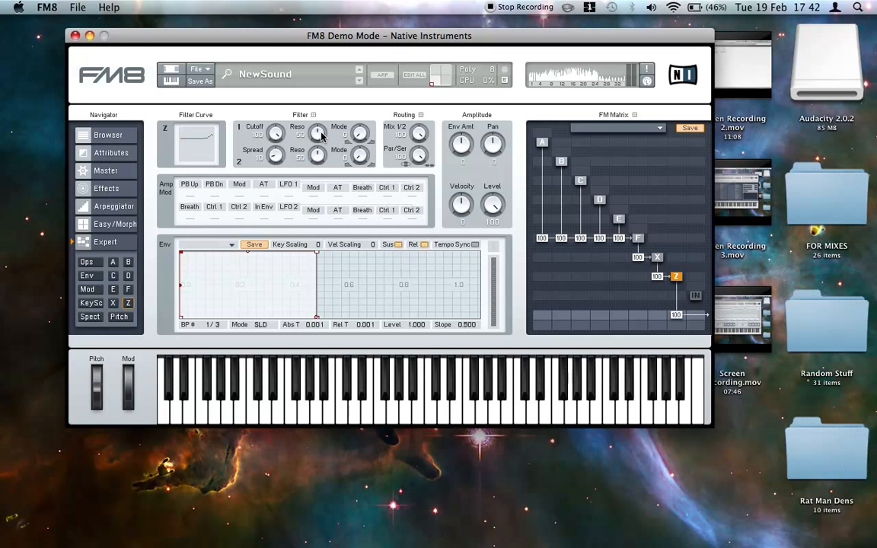
{"action": "left_click_drag", "start_coordinate": [320, 133], "coordinate": [323, 261]}
{"action": "left_click_drag", "start_coordinate": [315, 159], "coordinate": [289, 286]}
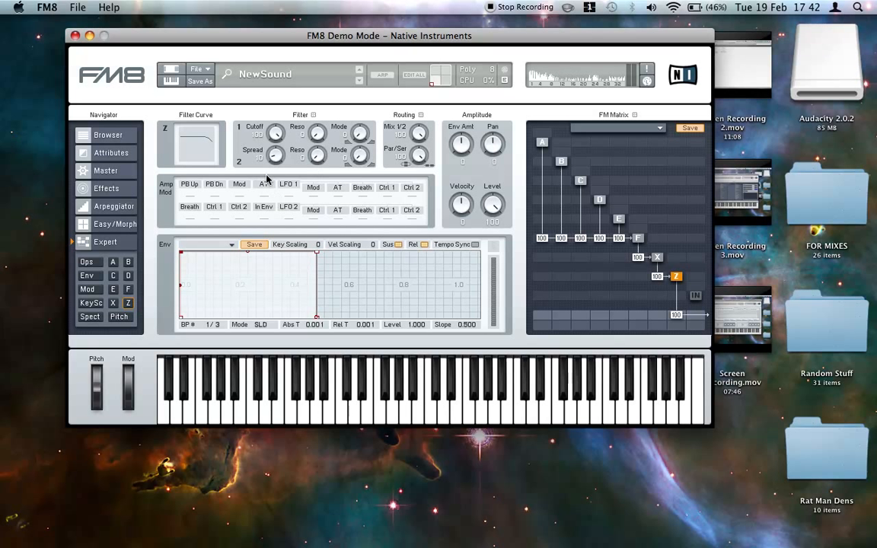
{"action": "left_click_drag", "start_coordinate": [274, 168], "coordinate": [281, 206]}
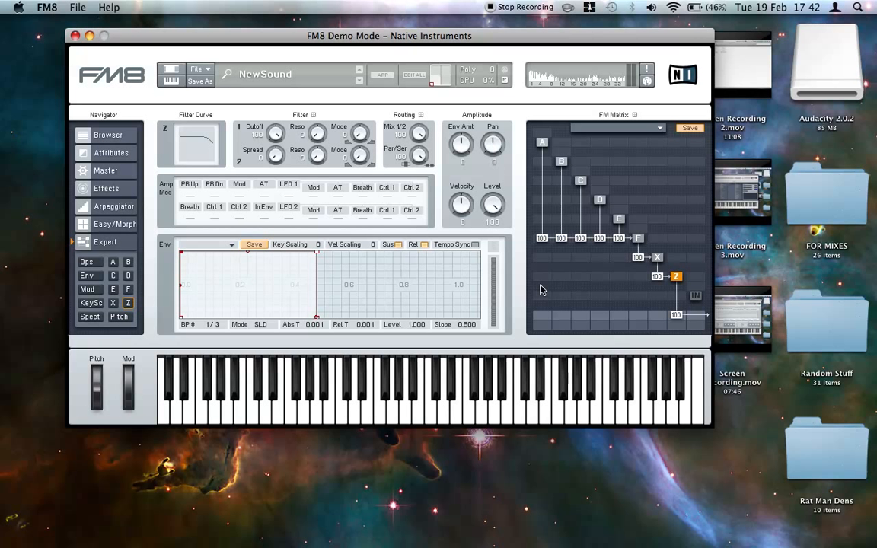
- Set operator X's saturator gain to 100 and its level to 90
{"action": "left_click", "coordinate": [658, 258]}
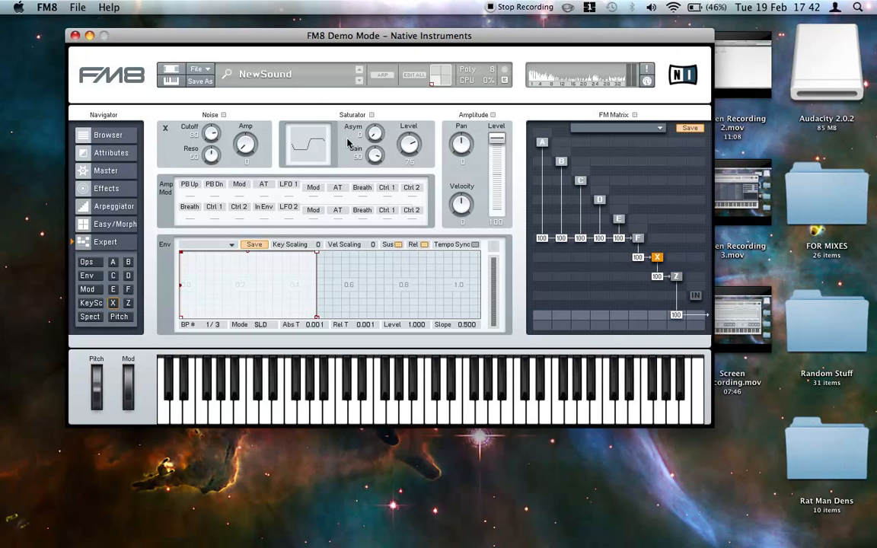
{"action": "left_click_drag", "start_coordinate": [409, 152], "coordinate": [414, 130]}
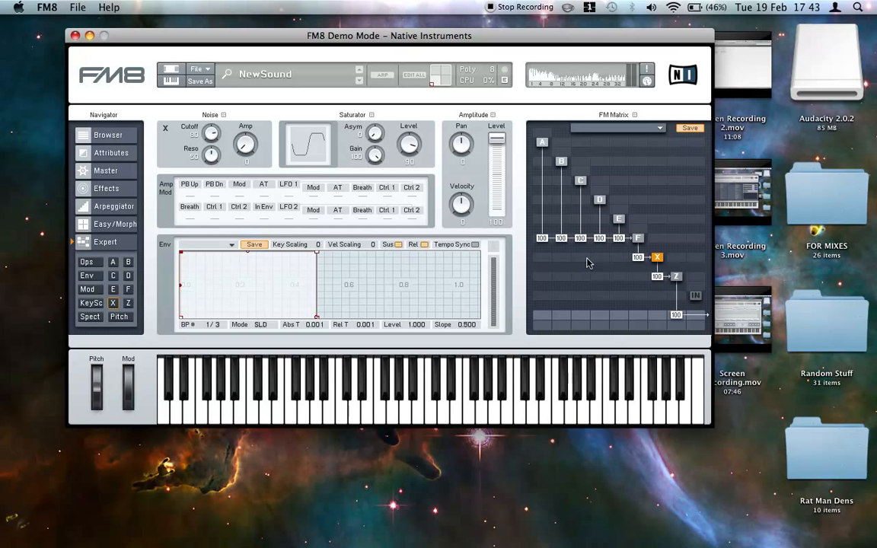
- Shape operator A's envelope with an attack of about 0.015 and a release of about 0.021
{"action": "left_click", "coordinate": [89, 276]}
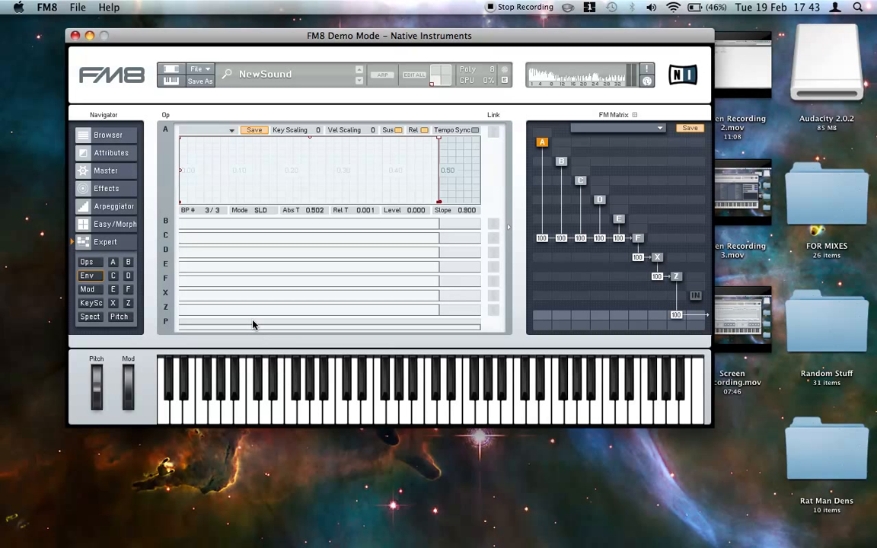
{"action": "left_click", "coordinate": [183, 141]}
{"action": "left_click_drag", "start_coordinate": [182, 142], "coordinate": [188, 138]}
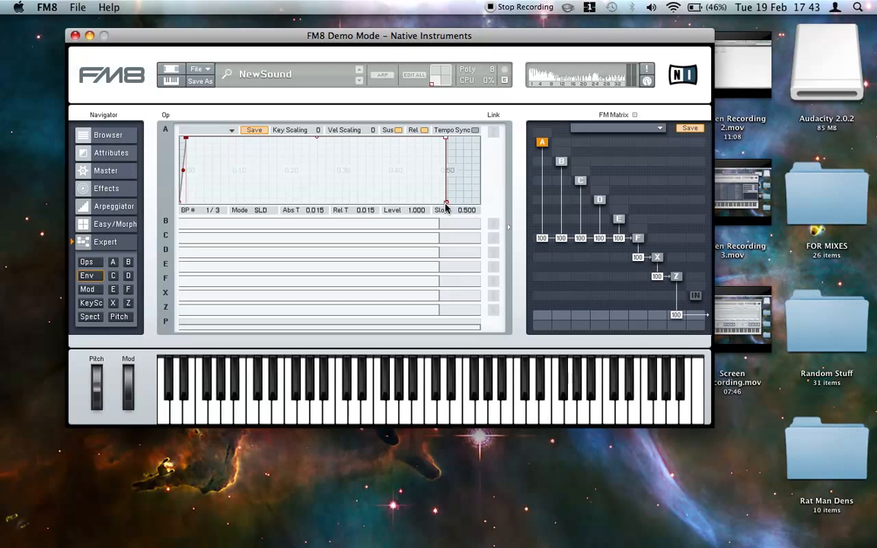
{"action": "left_click_drag", "start_coordinate": [447, 206], "coordinate": [455, 202]}
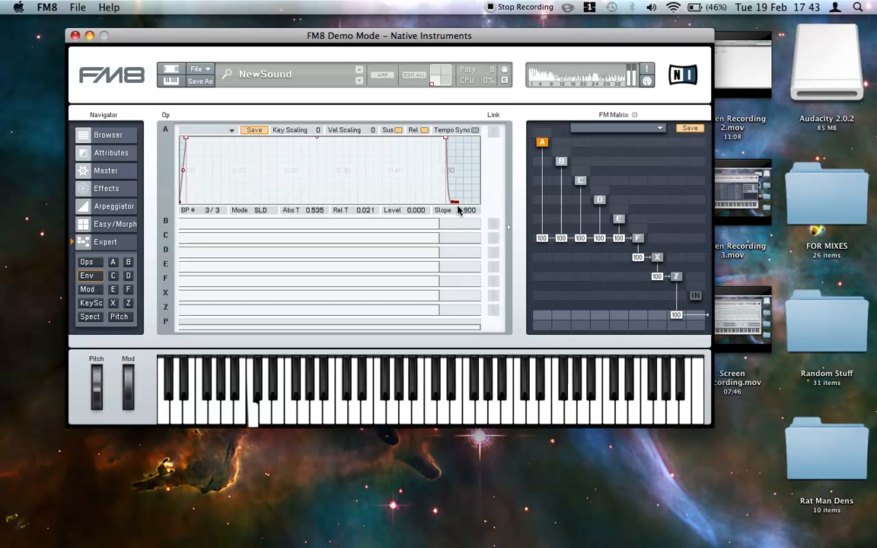
- Link the envelopes of operators B to F, X and Z with operator A's, and lengthen A's release to about 0.034
{"action": "left_click", "coordinate": [493, 223]}
{"action": "left_click", "coordinate": [494, 238]}
{"action": "left_click", "coordinate": [494, 252]}
{"action": "left_click", "coordinate": [493, 267]}
{"action": "left_click", "coordinate": [493, 281]}
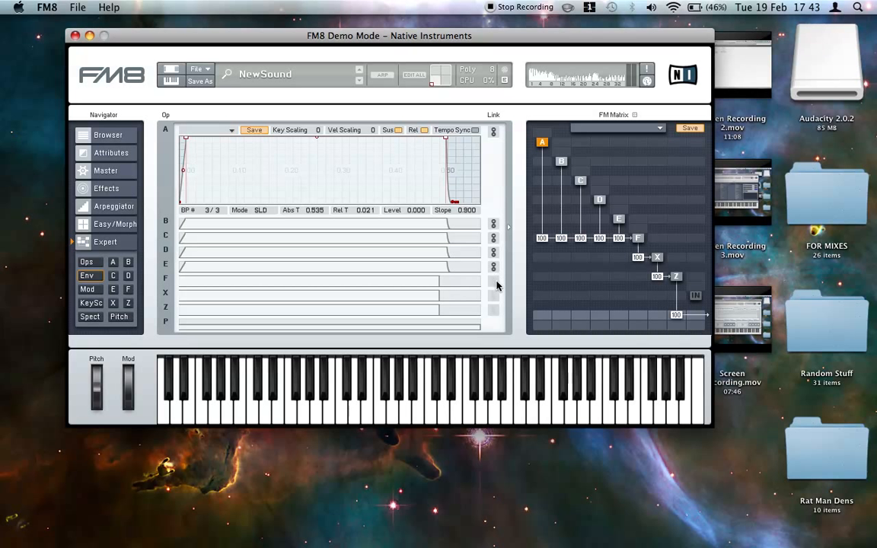
{"action": "left_click", "coordinate": [494, 295]}
{"action": "left_click", "coordinate": [493, 311]}
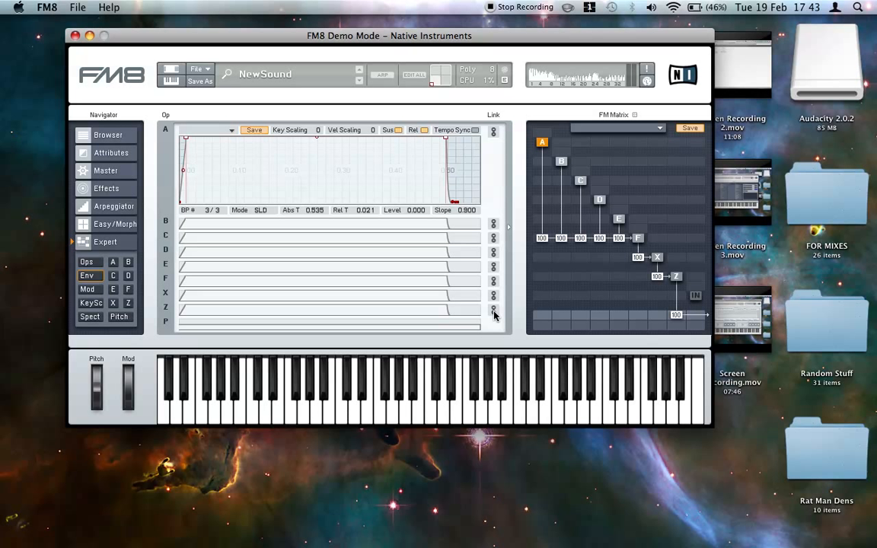
{"action": "left_click_drag", "start_coordinate": [455, 202], "coordinate": [466, 205]}
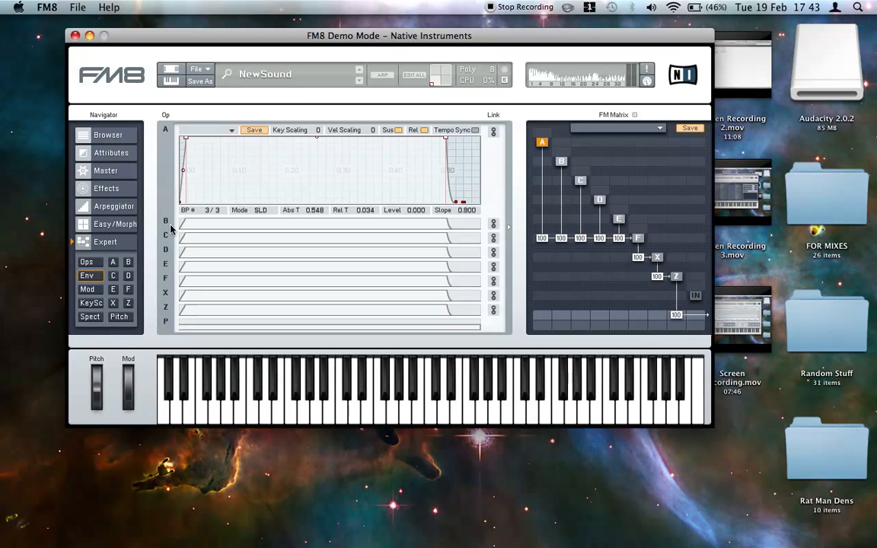
- Set the unison detune to 0, turn on mono mode and set the unison voices to 5
{"action": "left_click", "coordinate": [102, 170]}
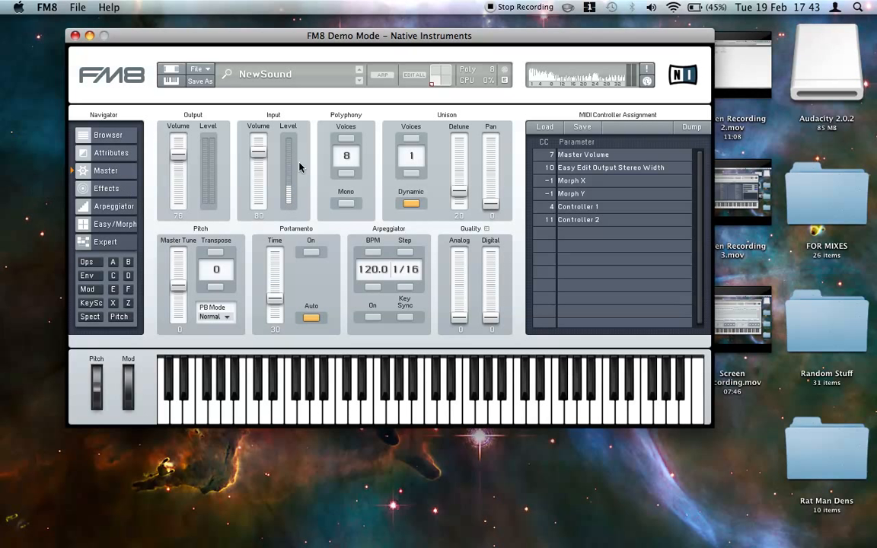
{"action": "left_click_drag", "start_coordinate": [458, 191], "coordinate": [459, 205]}
{"action": "left_click", "coordinate": [347, 202]}
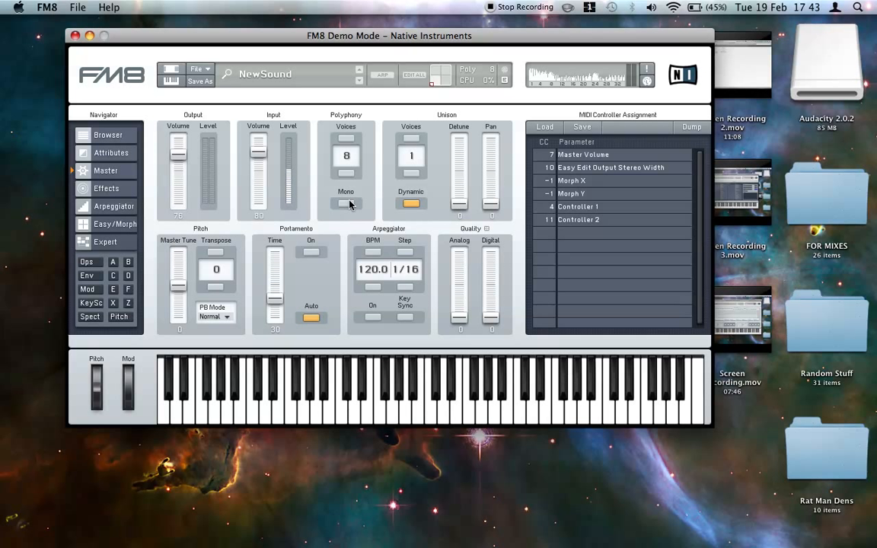
{"action": "left_click", "coordinate": [411, 138]}
{"action": "left_click", "coordinate": [411, 138]}
{"action": "left_click", "coordinate": [412, 138]}
{"action": "left_click", "coordinate": [411, 139]}
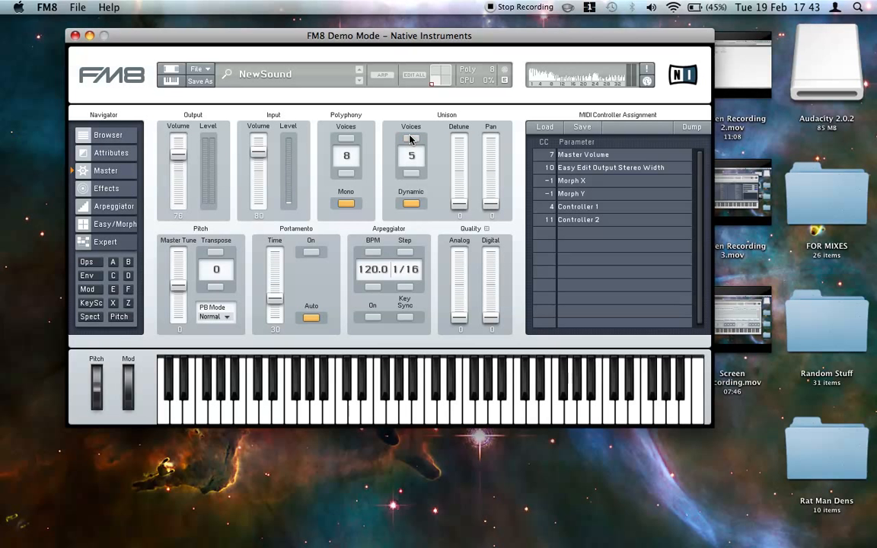
- Turn on Key Sync for operators A to F
{"action": "left_click", "coordinate": [84, 243]}
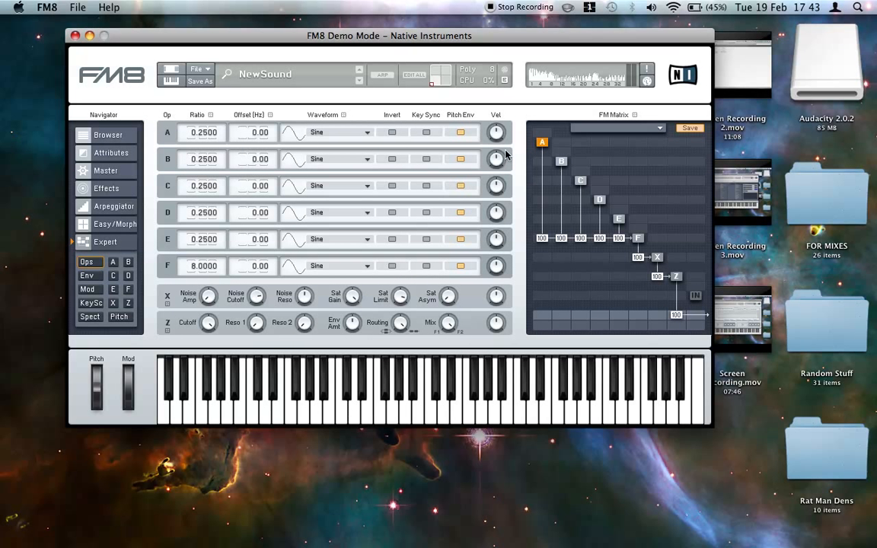
{"action": "left_click", "coordinate": [427, 132]}
{"action": "left_click", "coordinate": [426, 158]}
{"action": "left_click", "coordinate": [427, 185]}
{"action": "left_click", "coordinate": [427, 212]}
{"action": "left_click", "coordinate": [427, 238]}
{"action": "left_click", "coordinate": [428, 266]}
- Set the master output volume to 41 and the digital quality to 22
{"action": "left_click", "coordinate": [106, 174]}
{"action": "left_click_drag", "start_coordinate": [186, 172], "coordinate": [180, 191]}
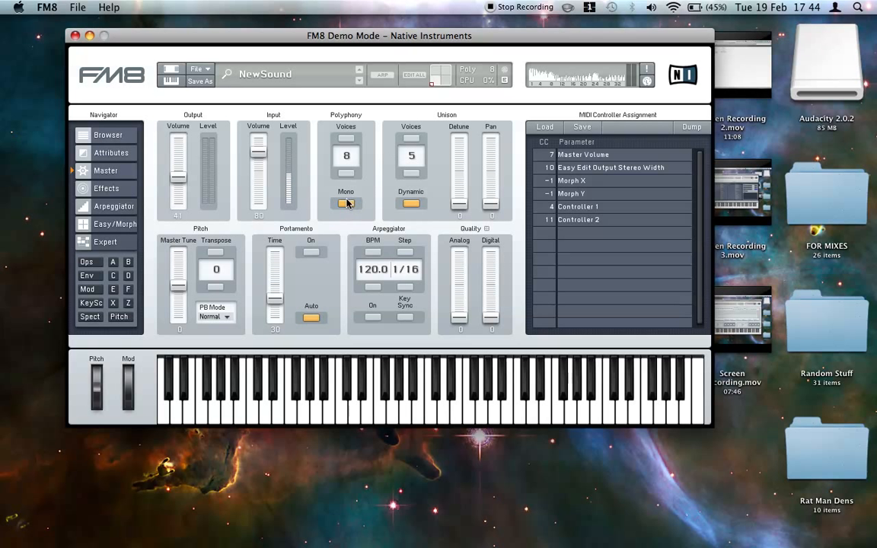
{"action": "left_click_drag", "start_coordinate": [492, 318], "coordinate": [494, 303]}
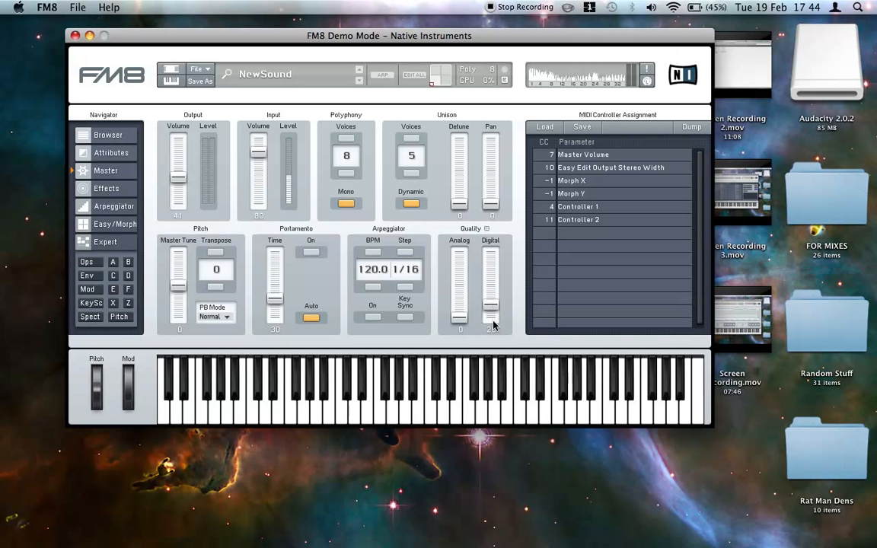
{"action": "mouse_move", "coordinate": [494, 305]}
{"action": "left_mouse_down"}
{"action": "mouse_move", "coordinate": [500, 259]}
{"action": "mouse_move", "coordinate": [502, 307]}
{"action": "left_mouse_up"}
{"action": "mouse_move", "coordinate": [491, 308]}
{"action": "left_mouse_down"}
{"action": "mouse_move", "coordinate": [491, 251]}
{"action": "mouse_move", "coordinate": [492, 307]}
{"action": "left_mouse_up"}
- Turn on portamento and set its time to 7
{"action": "left_click", "coordinate": [310, 251]}
{"action": "left_click_drag", "start_coordinate": [278, 300], "coordinate": [279, 318]}
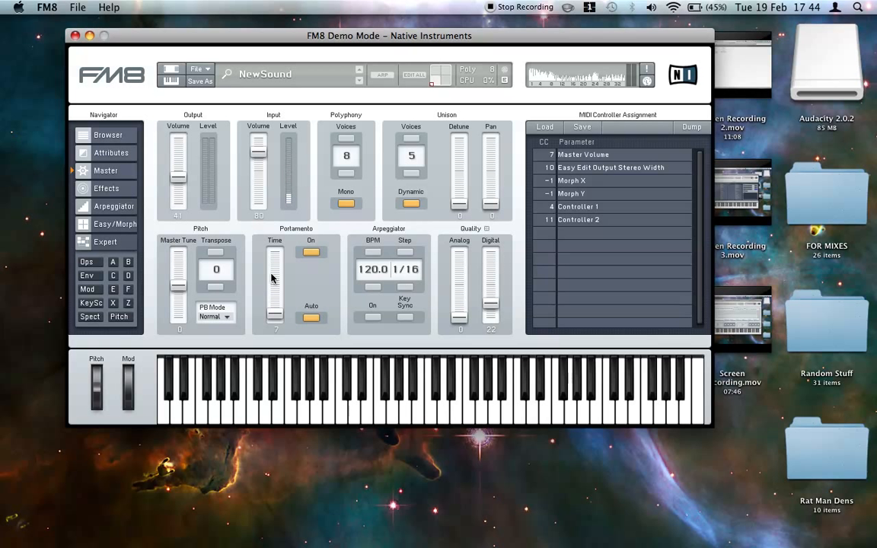
- Enable the Cabinet effect with the 4x10 Bass-WR (Horn) model
{"action": "left_click", "coordinate": [110, 190]}
{"action": "left_click", "coordinate": [212, 233]}
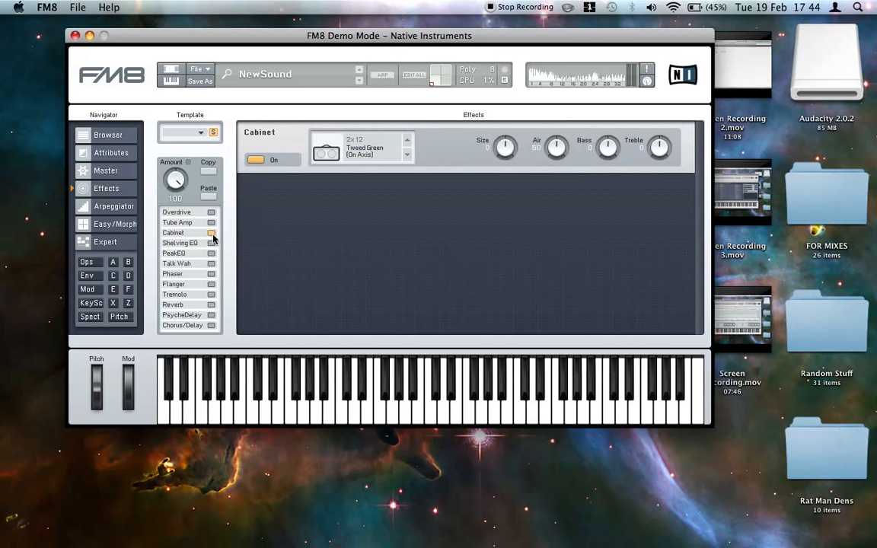
{"action": "left_click", "coordinate": [407, 140]}
{"action": "left_click", "coordinate": [408, 141]}
{"action": "left_click", "coordinate": [407, 141]}
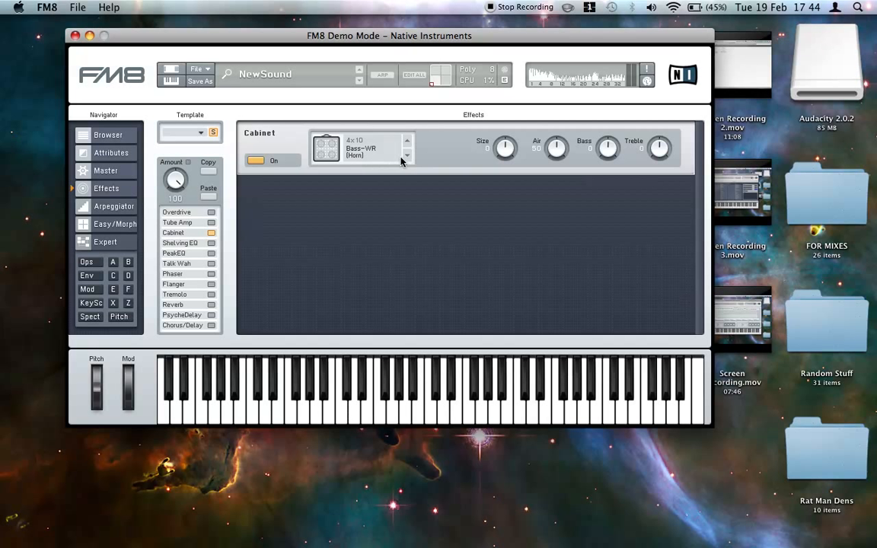
- Set the cabinet's size to 5, air to 64, bass to 23 and treble to 10
{"action": "scroll", "coordinate": [501, 147], "scroll_direction": "up", "scroll_amount": 2}
{"action": "left_click_drag", "start_coordinate": [604, 153], "coordinate": [602, 135]}
{"action": "left_click_drag", "start_coordinate": [655, 152], "coordinate": [654, 143]}
- Enable the Shelving EQ with a slight mid dip and the Peak EQ with a small boost on its upper band
{"action": "left_click", "coordinate": [210, 243]}
{"action": "left_click_drag", "start_coordinate": [395, 202], "coordinate": [435, 199]}
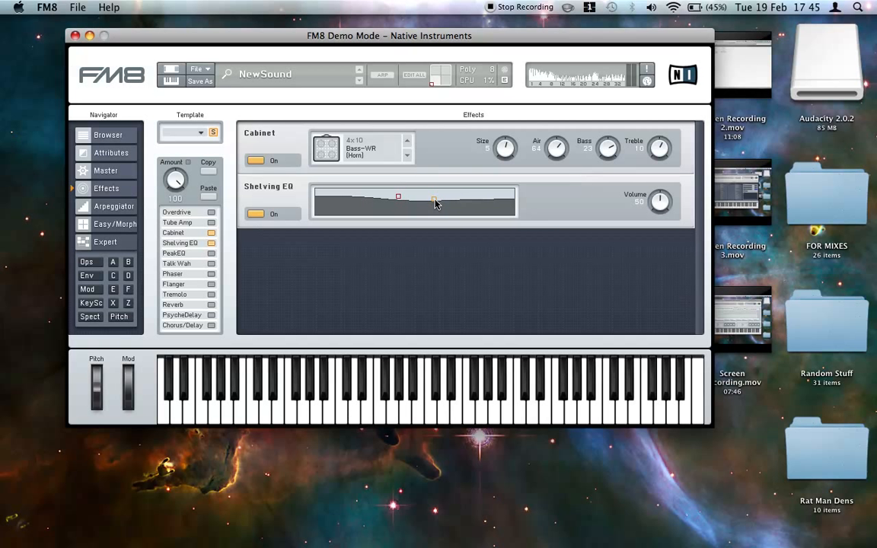
{"action": "left_click", "coordinate": [211, 253]}
{"action": "left_click_drag", "start_coordinate": [436, 259], "coordinate": [436, 254]}
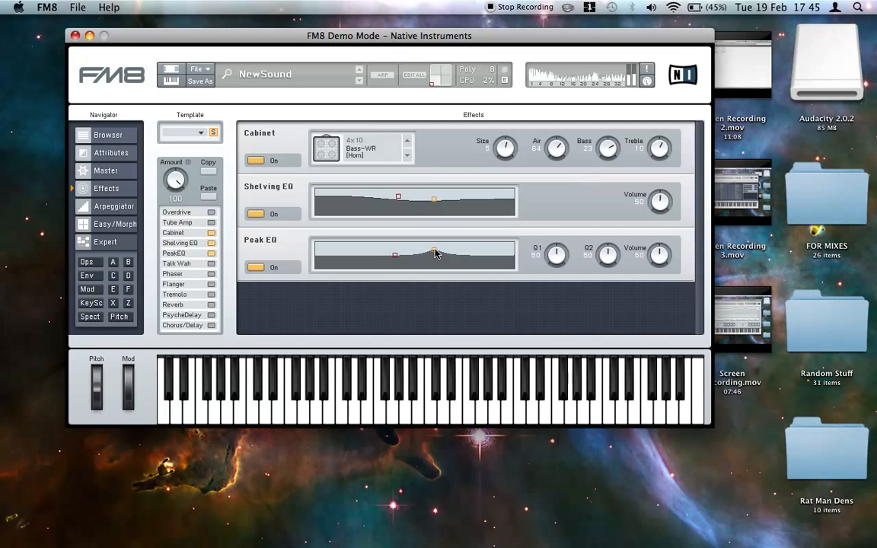
- Set the master output volume to 26 and return to the effects settings
{"action": "left_click", "coordinate": [98, 170]}
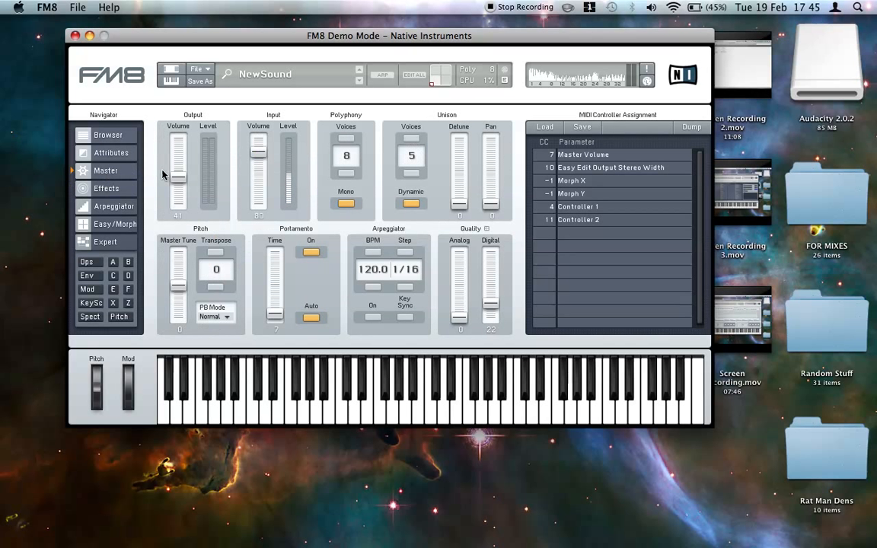
{"action": "left_click_drag", "start_coordinate": [180, 194], "coordinate": [180, 196]}
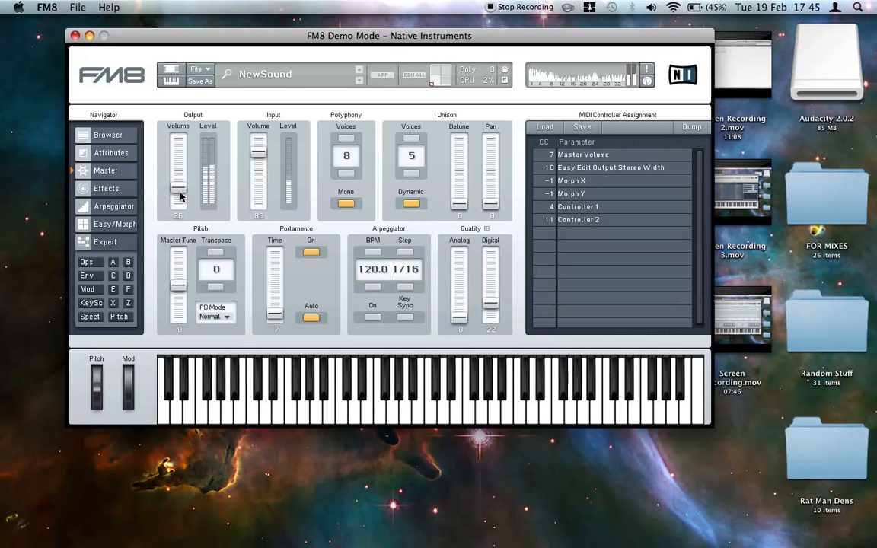
{"action": "left_click", "coordinate": [113, 191]}
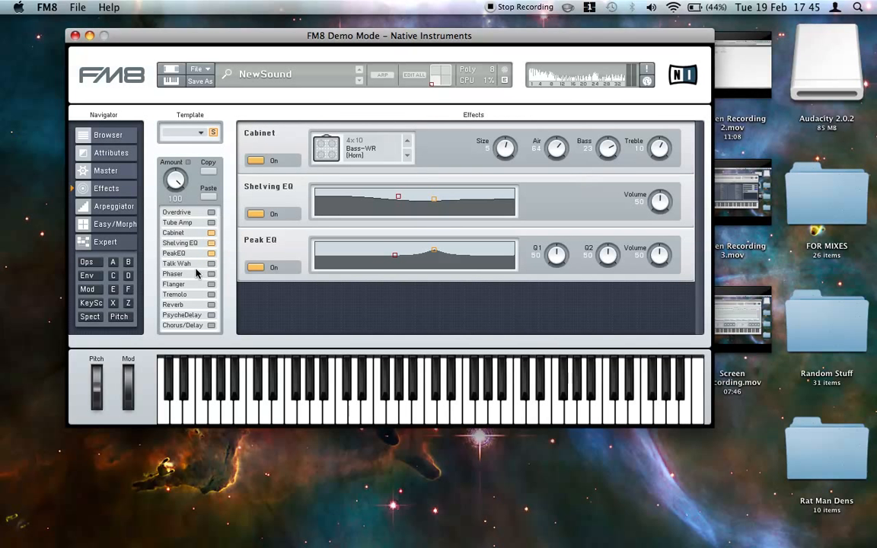
- Enable the Overdrive effect and set its drive to 83, tone to 100 and bass to 77
{"action": "left_click", "coordinate": [211, 213]}
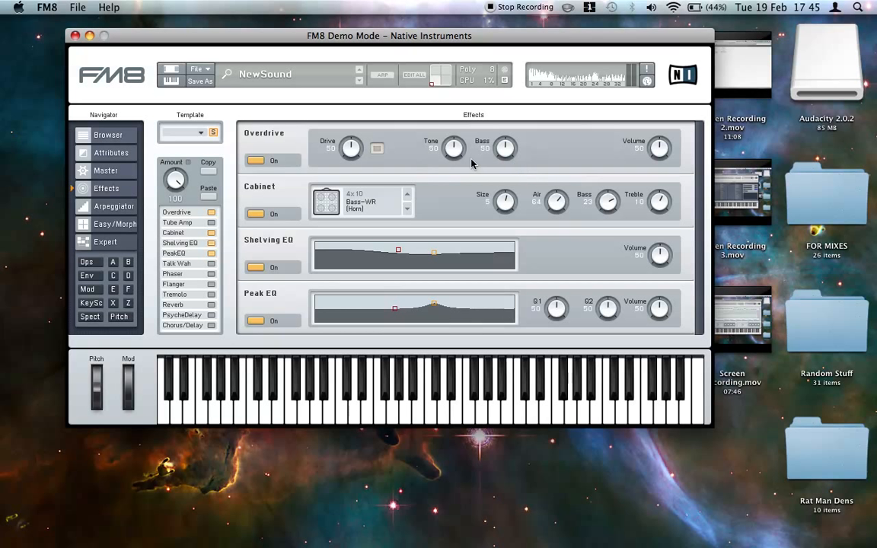
{"action": "left_click_drag", "start_coordinate": [449, 155], "coordinate": [454, 3]}
{"action": "left_click", "coordinate": [377, 148]}
{"action": "left_click_drag", "start_coordinate": [508, 144], "coordinate": [508, 123]}
{"action": "left_click_drag", "start_coordinate": [361, 148], "coordinate": [361, 121]}
- Remove the LFO 1 Mod routing to pitch from the modulation matrix
{"action": "left_click", "coordinate": [97, 291]}
{"action": "left_click_drag", "start_coordinate": [403, 234], "coordinate": [406, 231]}
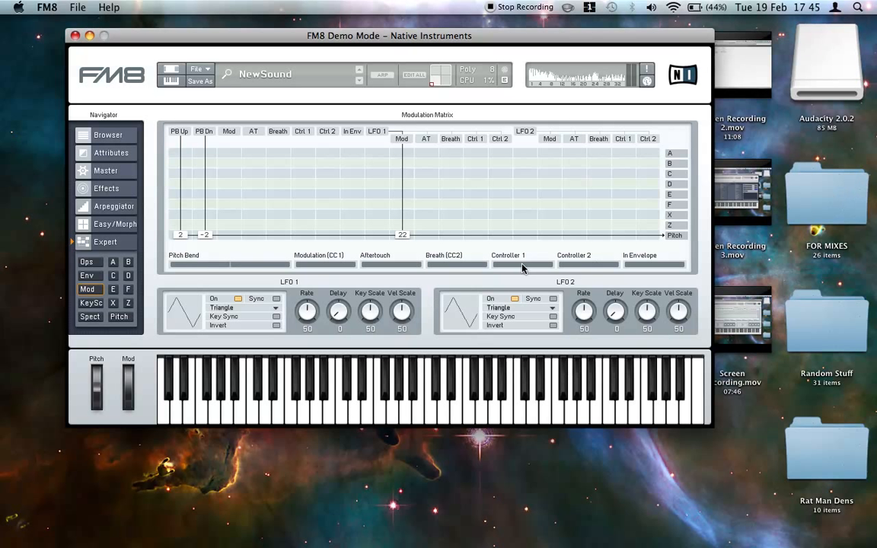
{"action": "left_click_drag", "start_coordinate": [405, 239], "coordinate": [405, 242]}
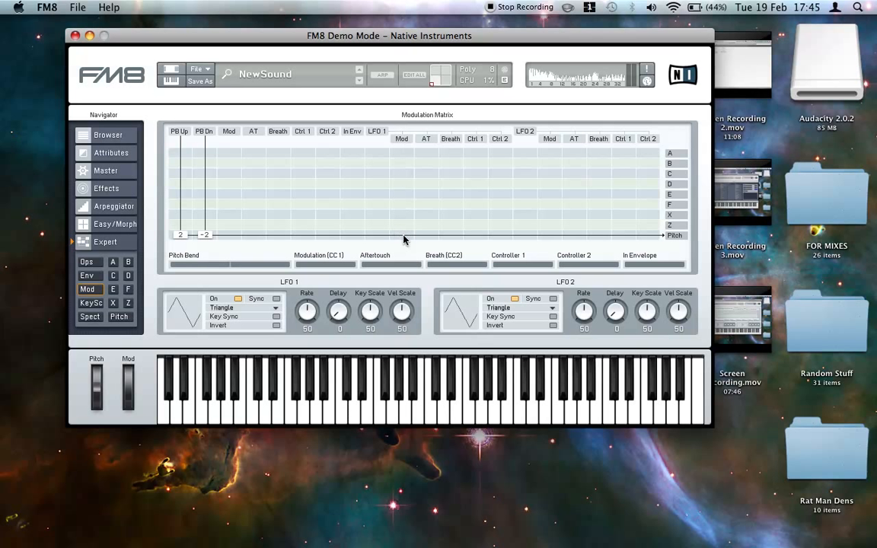
- Route the Mod source to operators A, B, C, D and E at 100 each in the modulation matrix
{"action": "left_click", "coordinate": [228, 153]}
{"action": "left_click", "coordinate": [228, 163]}
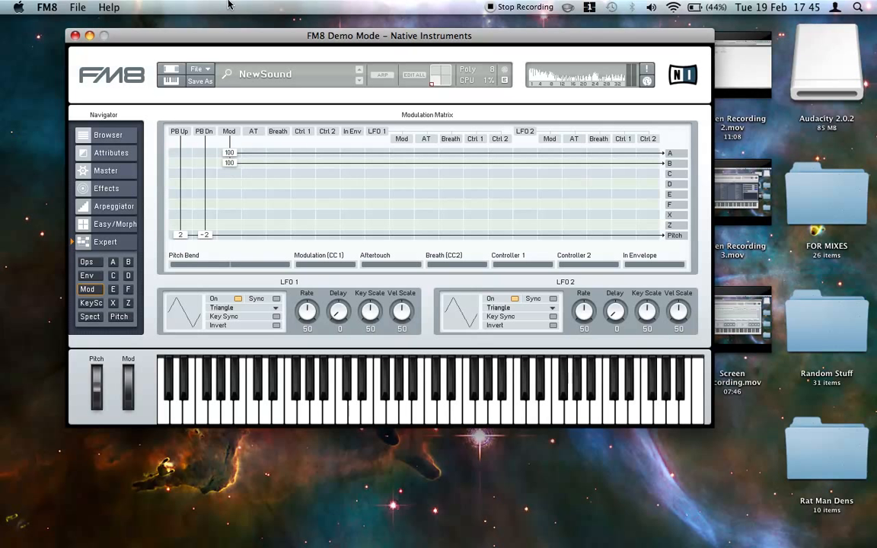
{"action": "left_click", "coordinate": [229, 174]}
{"action": "left_click", "coordinate": [228, 184]}
{"action": "left_click", "coordinate": [229, 193]}
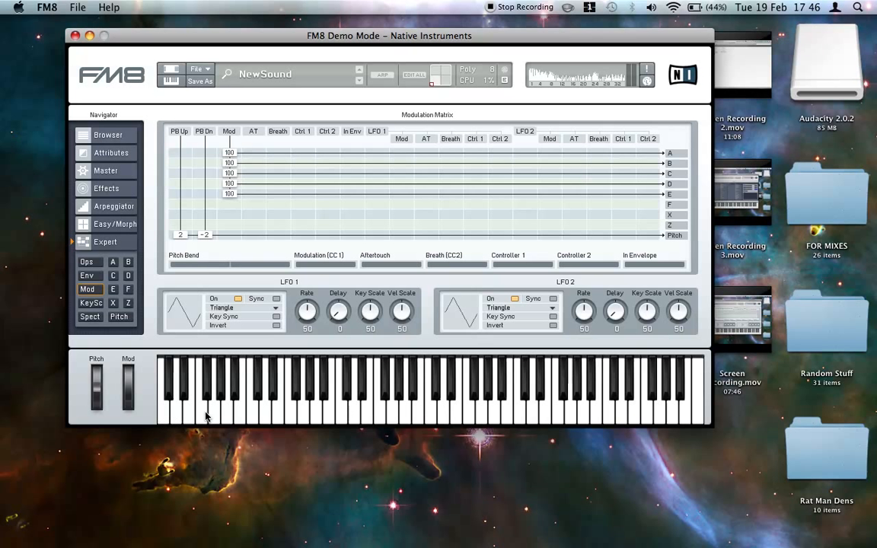
- Play a series of low notes to audition the bass patch with its new modulation routings
{"action": "key", "text": "c"}
{"action": "key", "text": "v"}
{"action": "key", "text": "c"}
{"action": "key", "text": "x"}
{"action": "key", "text": "v"}
{"action": "key", "text": "c"}
{"action": "key", "text": "c"}
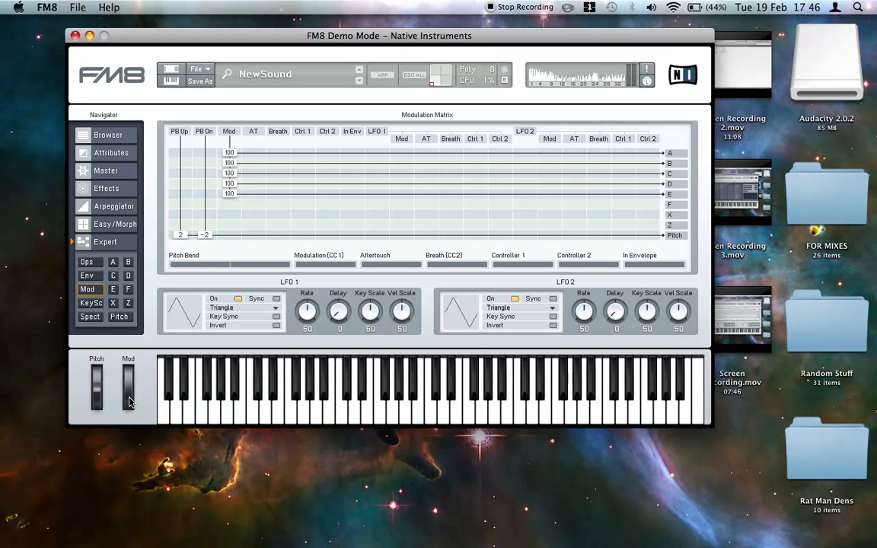
{"action": "key", "text": "c"}
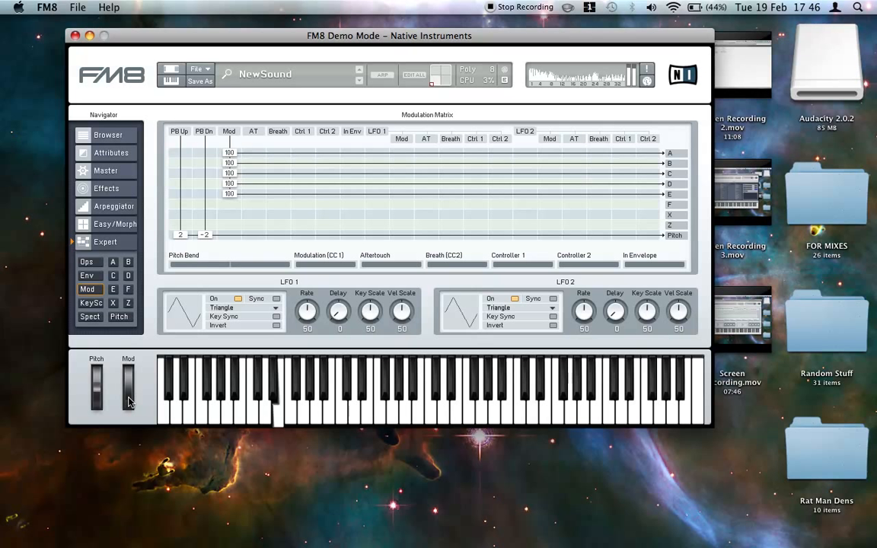
- Move the modulation wheel and play more notes to hear its effect on the bass sound
{"action": "left_click_drag", "start_coordinate": [129, 387], "coordinate": [146, 402]}
{"action": "key", "text": "z"}
{"action": "key", "text": "c"}
{"action": "key", "text": "c"}
{"action": "key", "text": "x"}
{"action": "key", "text": "c"}
{"action": "key", "text": "c"}
{"action": "key", "text": "c"}
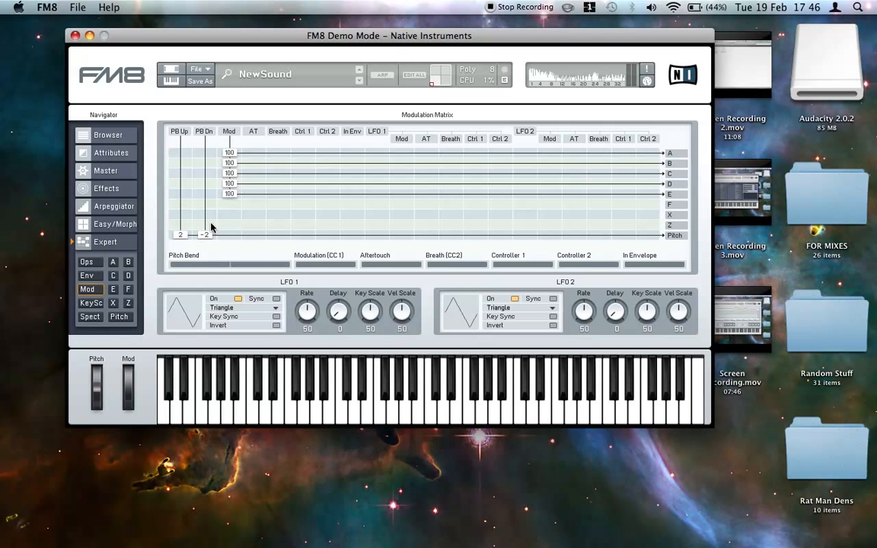
{"action": "left_click", "coordinate": [131, 229]}
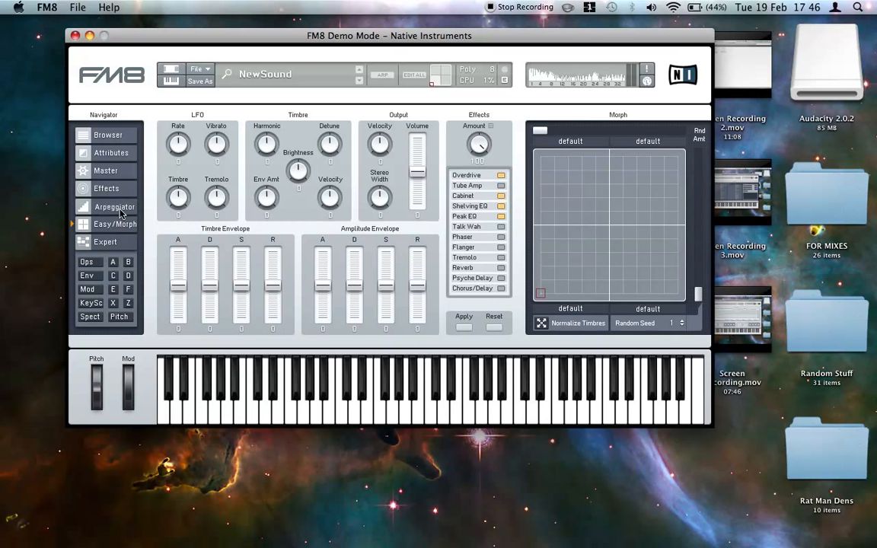
{"action": "left_click", "coordinate": [119, 207]}
{"action": "left_click", "coordinate": [114, 189]}
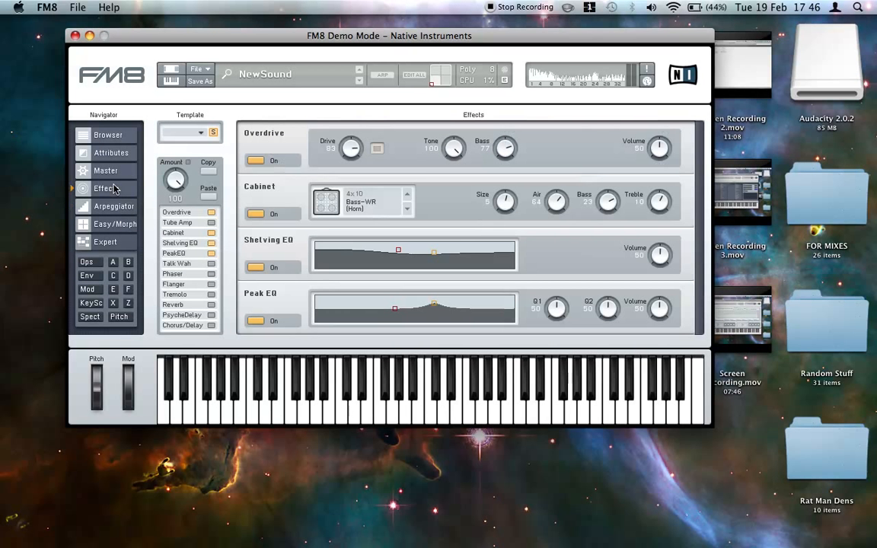
{"action": "left_click", "coordinate": [109, 174]}
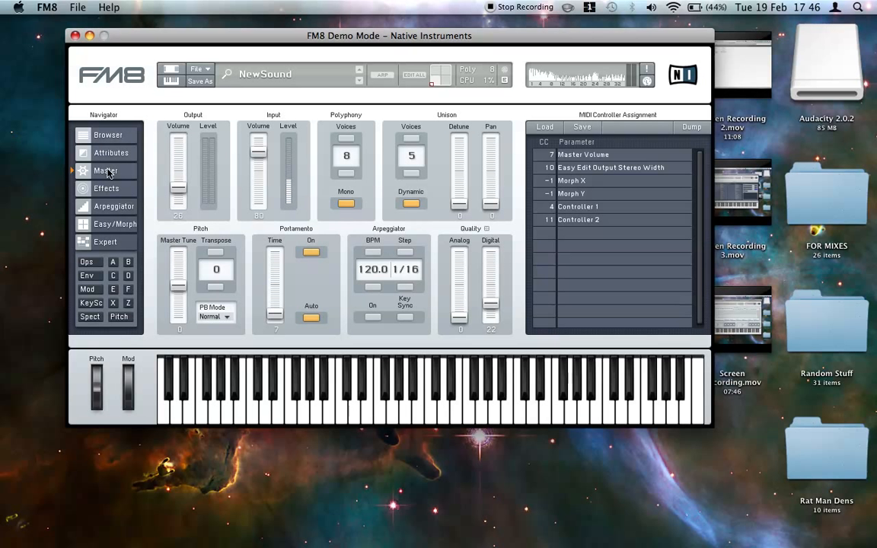
{"action": "left_click", "coordinate": [102, 152]}
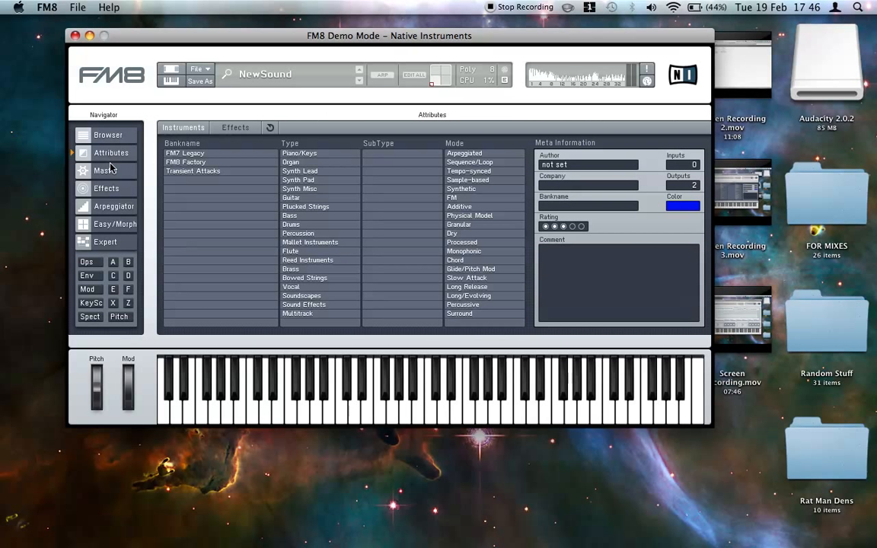
{"action": "left_click", "coordinate": [97, 242]}
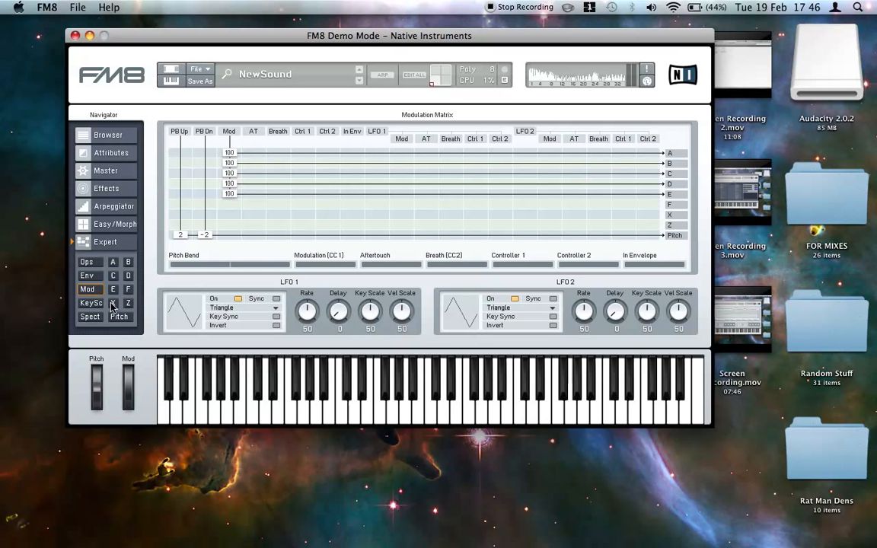